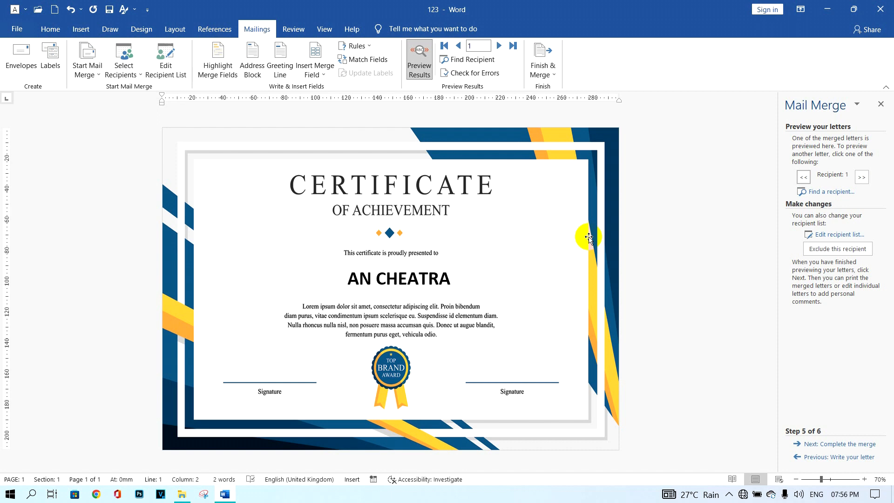
# Step: Advance the merged certificate preview three records to later students' names
pyautogui.click(498, 45)
pyautogui.click(499, 45)
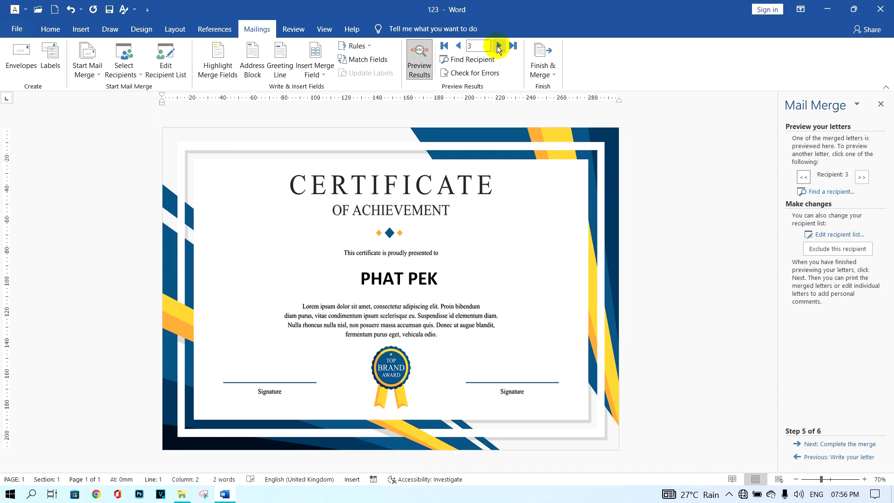
pyautogui.click(499, 46)
pyautogui.click(499, 45)
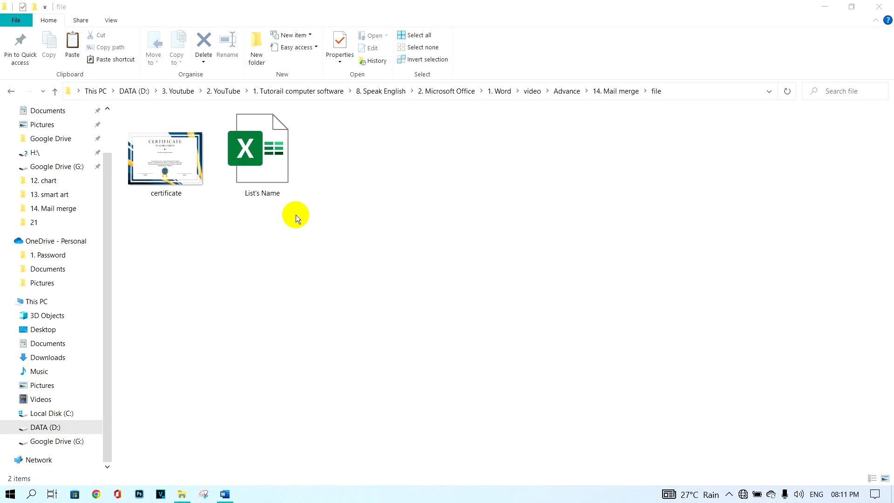
# Step: Open the List's Name student workbook in Excel from the mail merge file folder
pyautogui.click(182, 168)
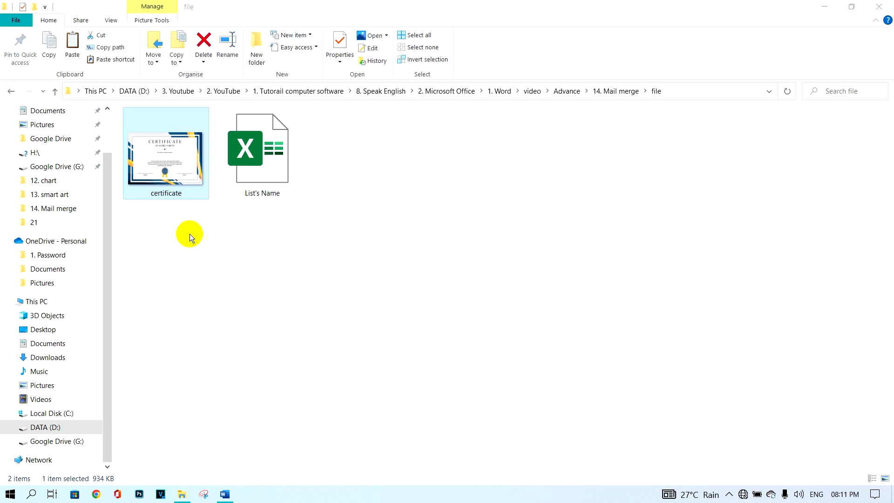
pyautogui.click(264, 185)
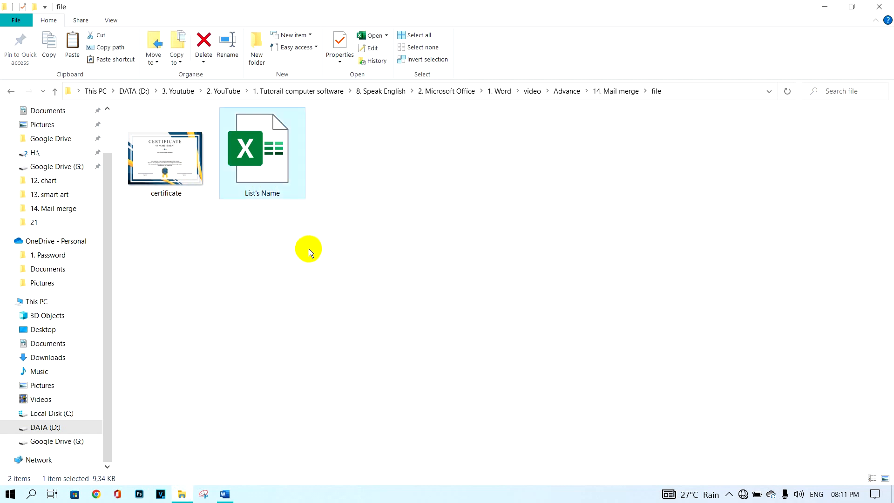
pyautogui.doubleClick(275, 163)
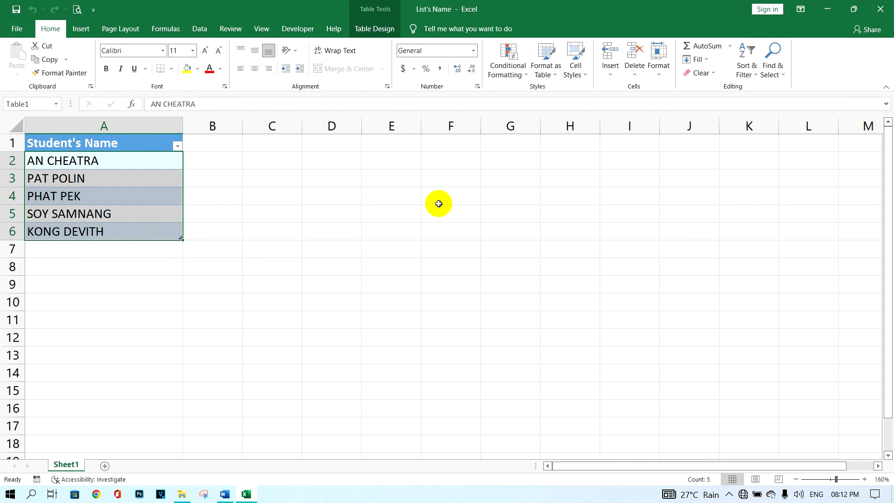
# Step: Deselect the five-name Student's Name list and close the List's Name workbook
pyautogui.hotkey('ctrl', 'q')
pyautogui.click(335, 255)
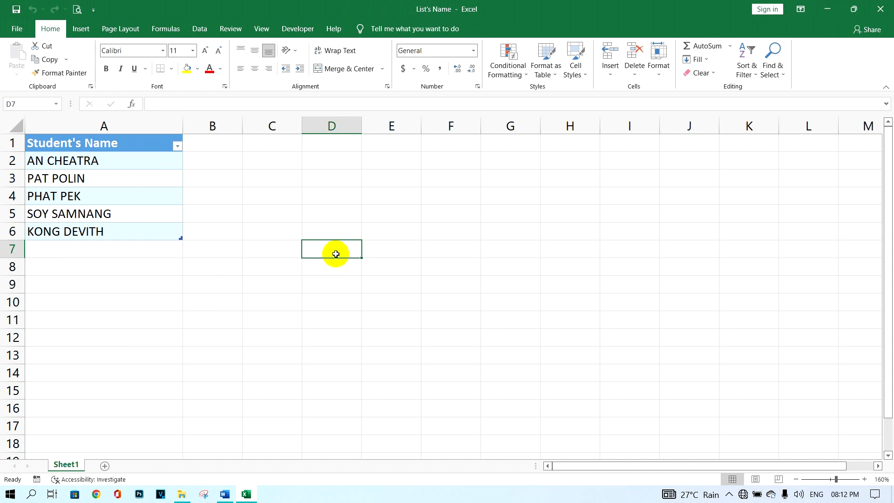
pyautogui.click(880, 9)
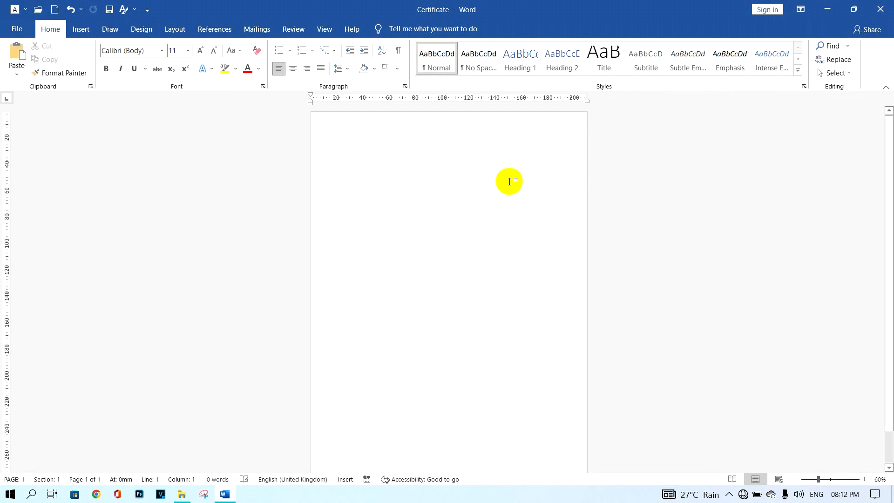
# Step: Change the Certificate page orientation to landscape
pyautogui.click(175, 29)
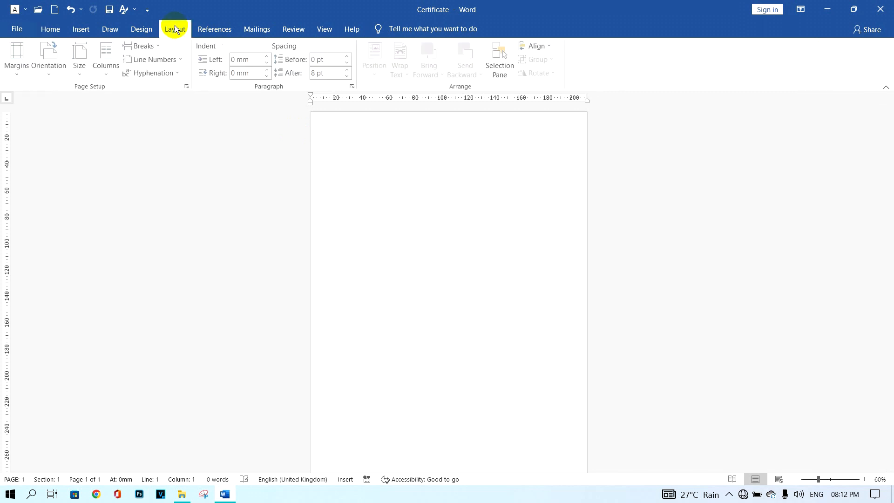
pyautogui.click(49, 69)
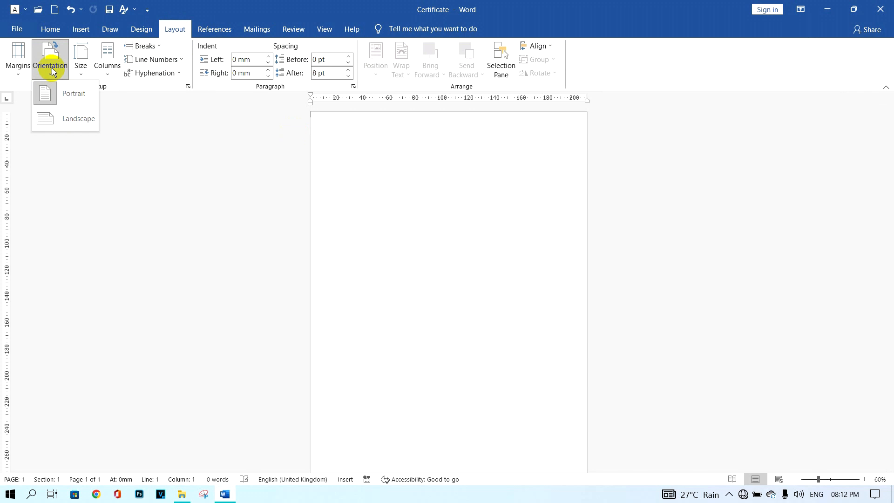
pyautogui.click(60, 117)
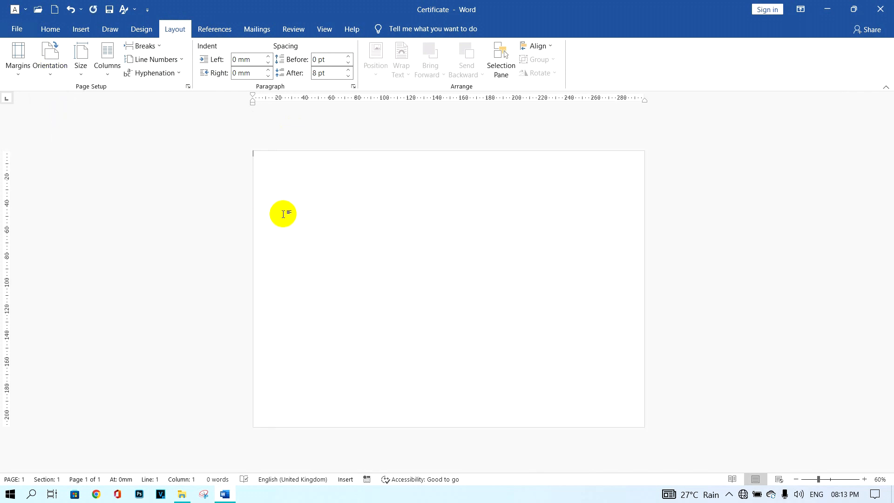
# Step: Set top, bottom, left and right margins to 0 mm, ignoring the printable-area warning
pyautogui.click(188, 86)
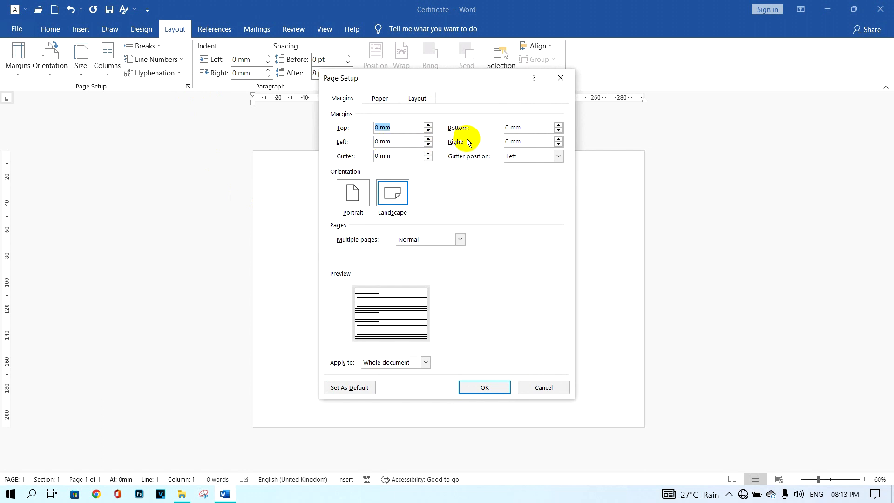
pyautogui.click(499, 383)
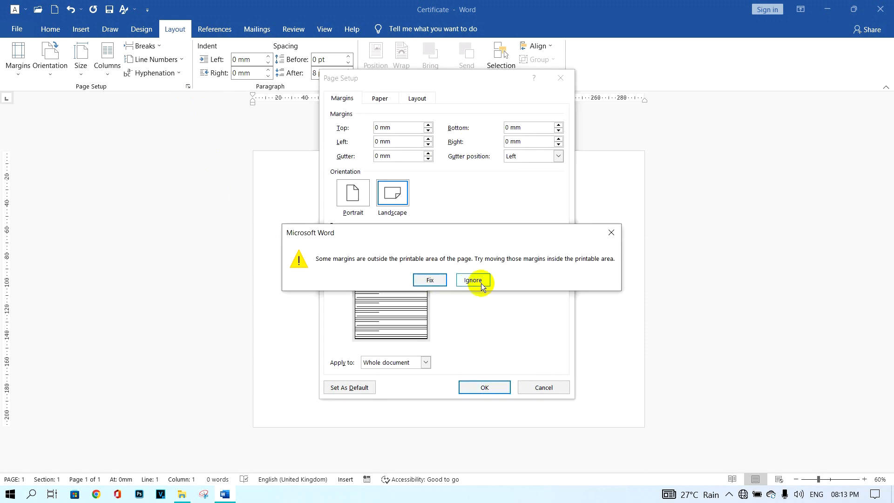
pyautogui.click(482, 282)
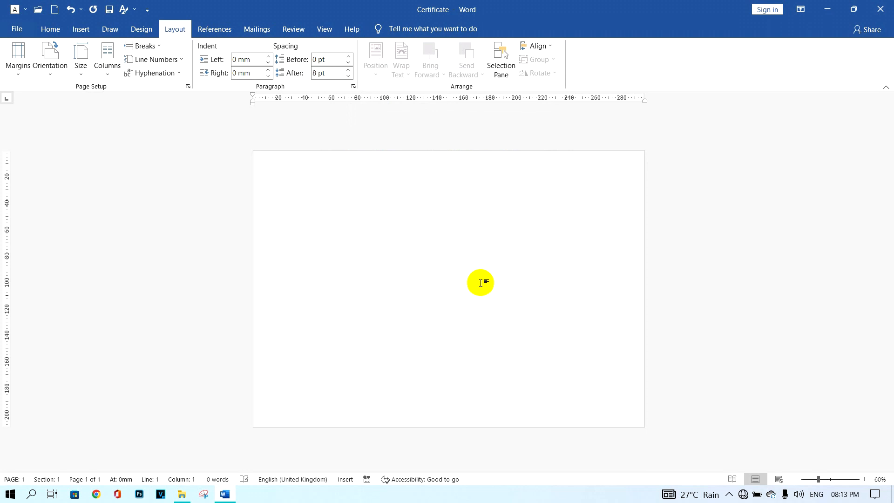
# Step: Insert the certificate image from this device so it fills the landscape page
pyautogui.click(78, 30)
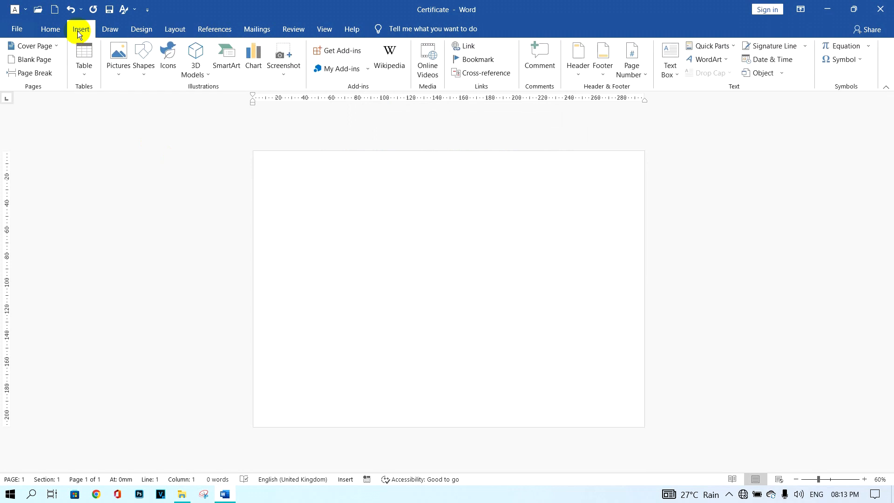
pyautogui.click(115, 57)
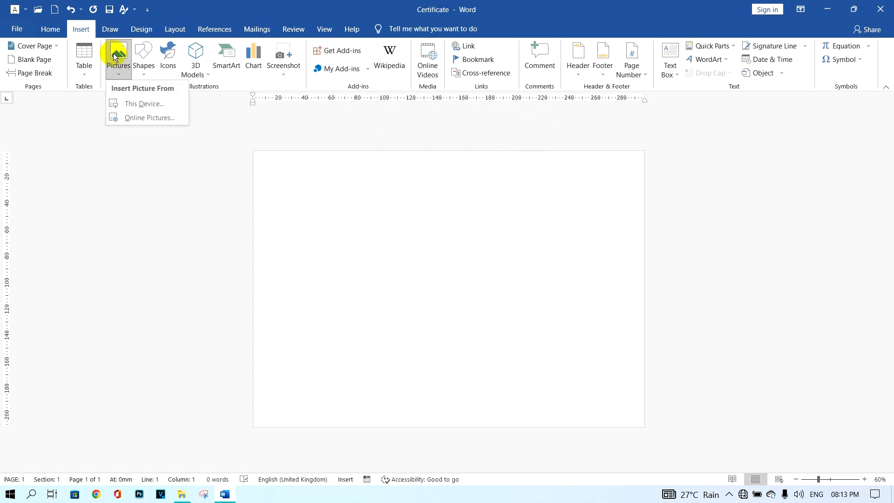
pyautogui.click(161, 103)
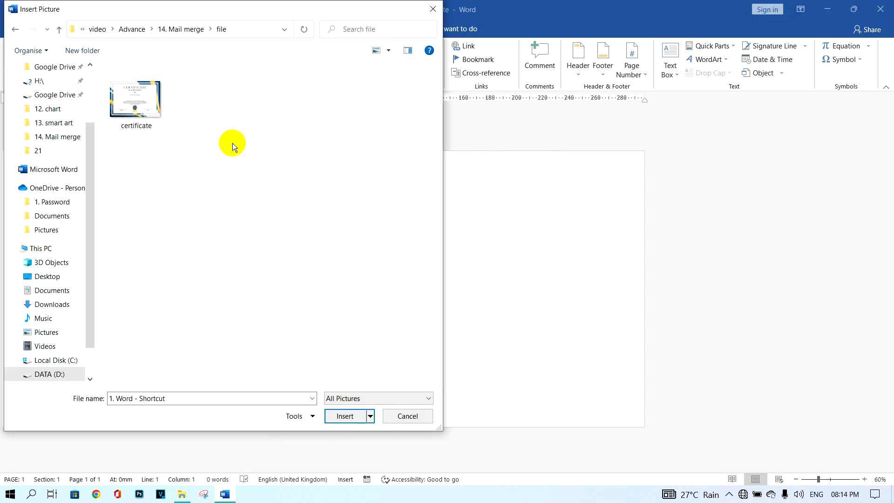
pyautogui.click(142, 98)
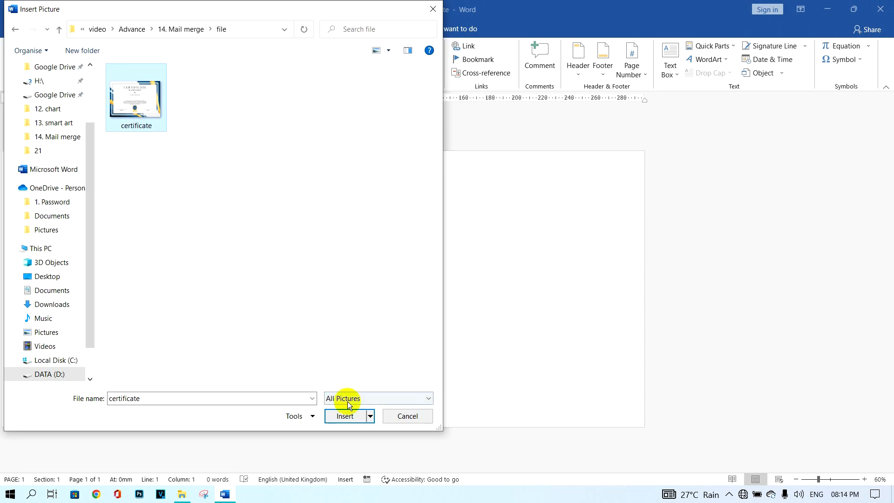
pyautogui.click(350, 418)
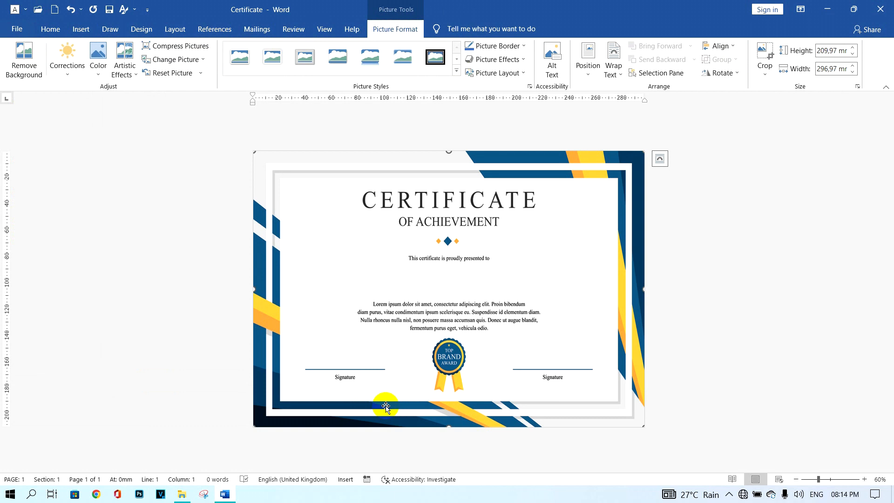
pyautogui.click(689, 390)
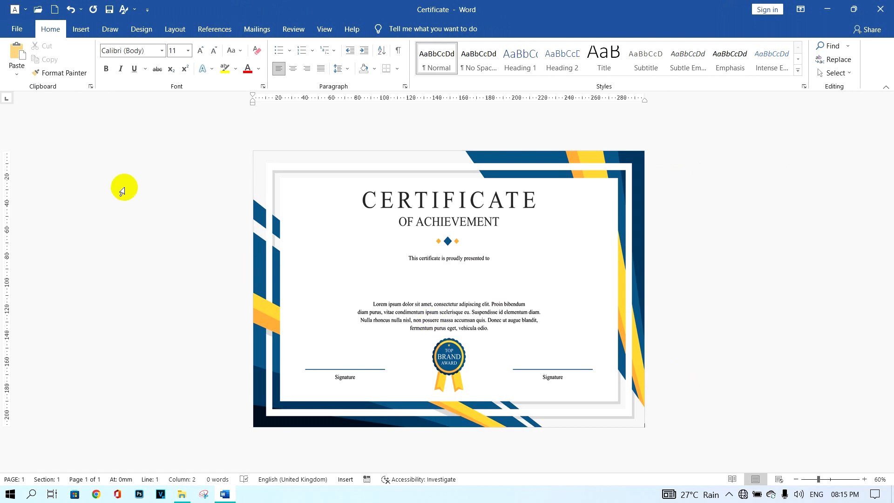
# Step: Draw a text box below the presented-to line with text vertically centred
pyautogui.click(81, 31)
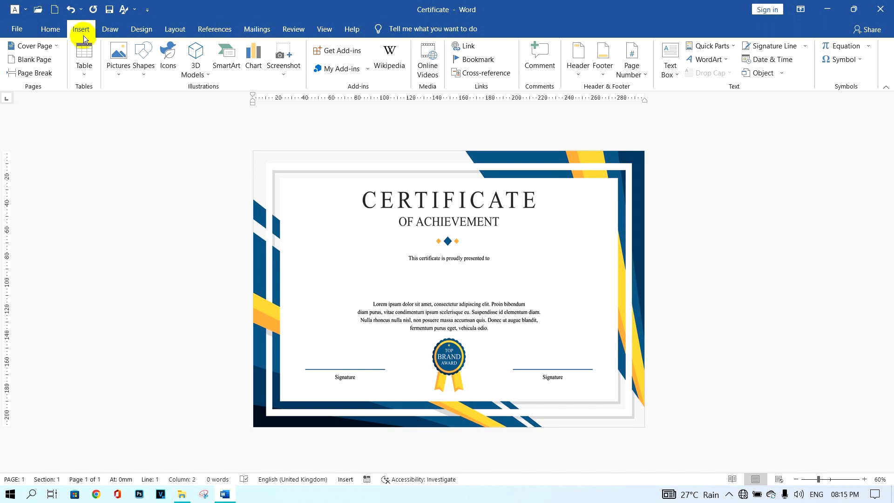
pyautogui.click(144, 74)
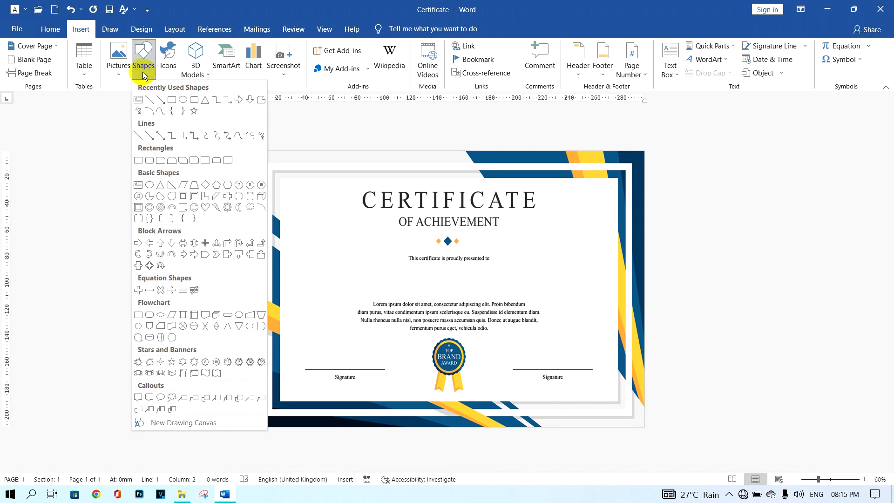
pyautogui.click(137, 99)
pyautogui.moveTo(356, 267); pyautogui.dragTo(548, 294)
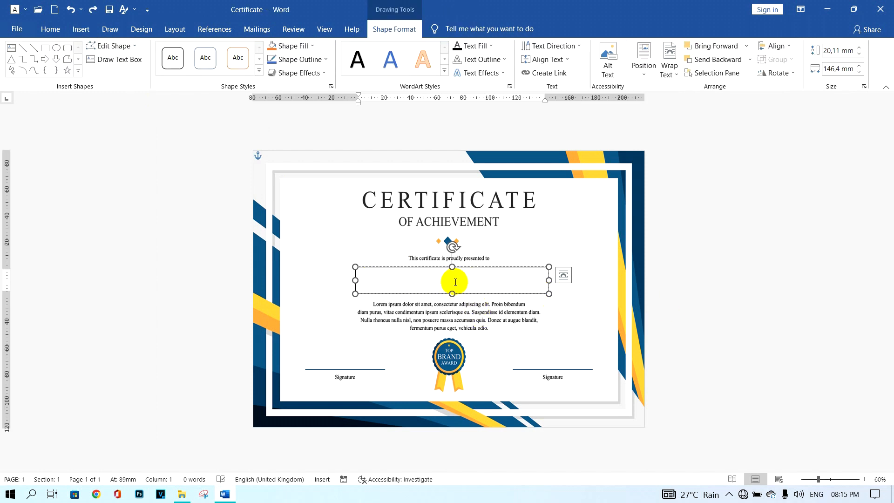
pyautogui.click(561, 61)
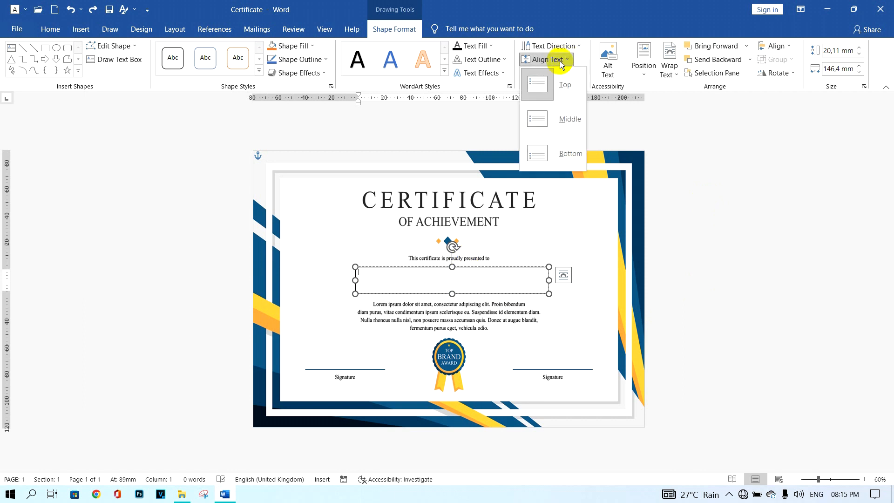
pyautogui.click(566, 122)
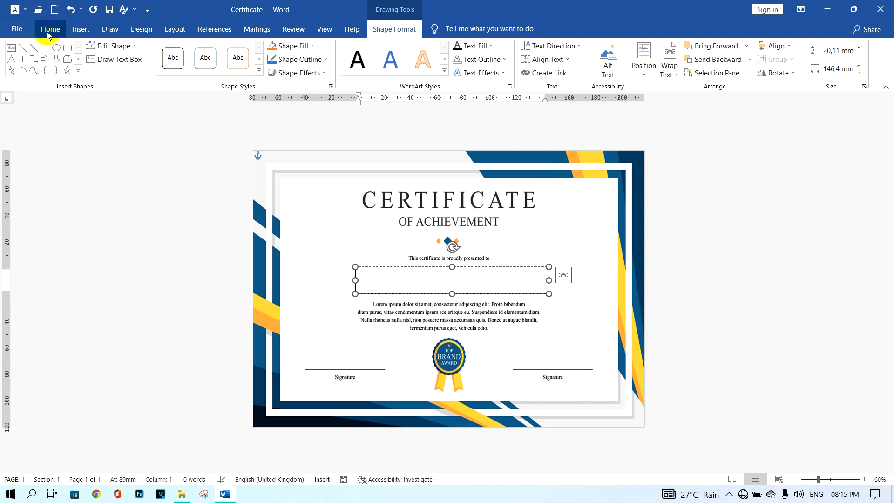
# Step: Format the text box for centred, bold, 35 pt text
pyautogui.click(47, 30)
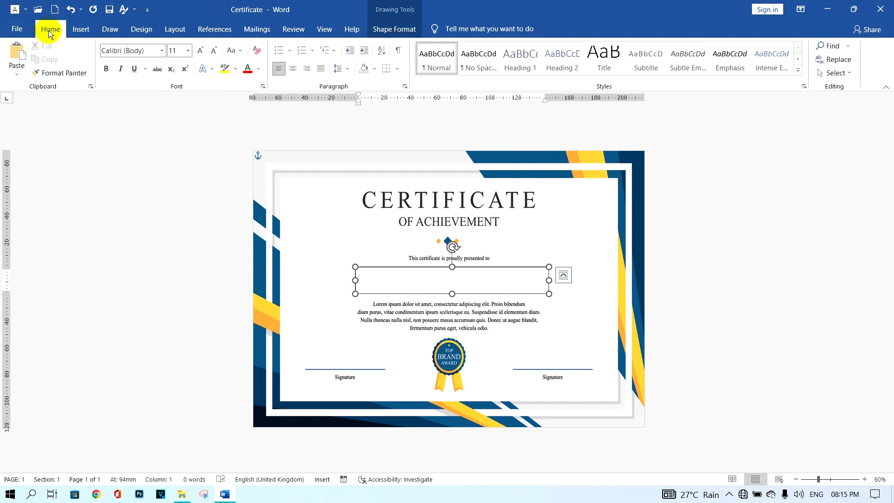
pyautogui.click(292, 68)
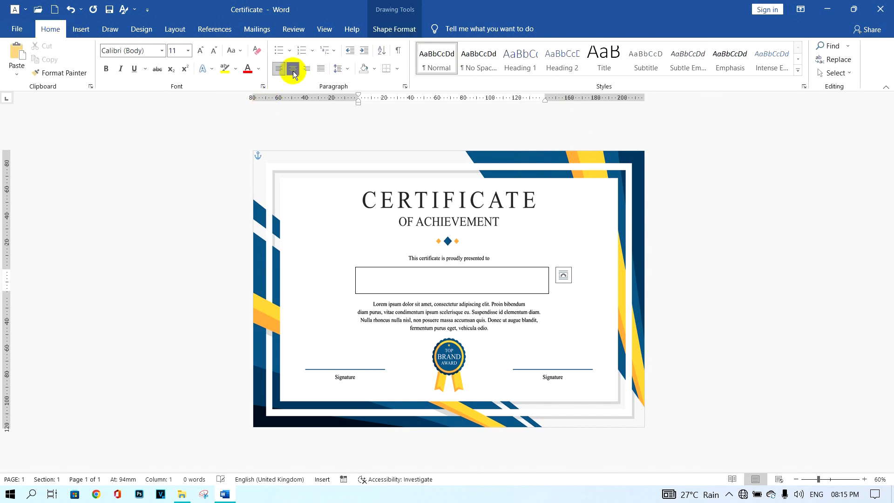
pyautogui.click(180, 51)
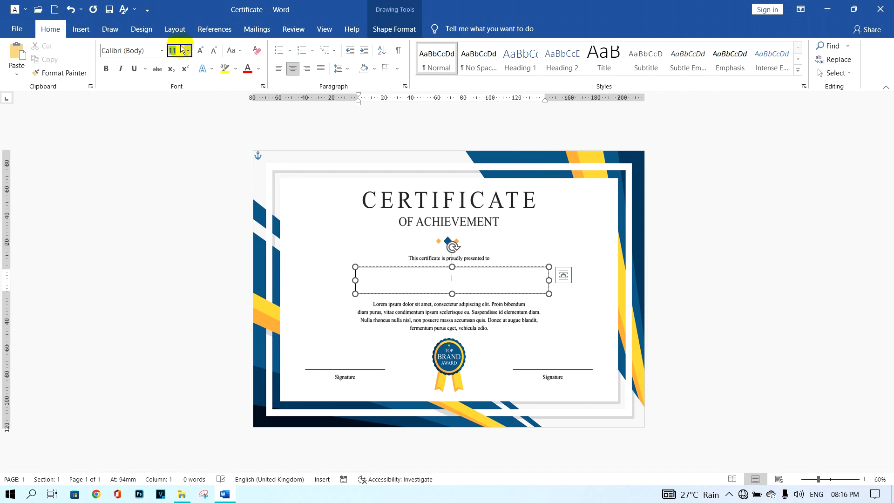
pyautogui.write('35')
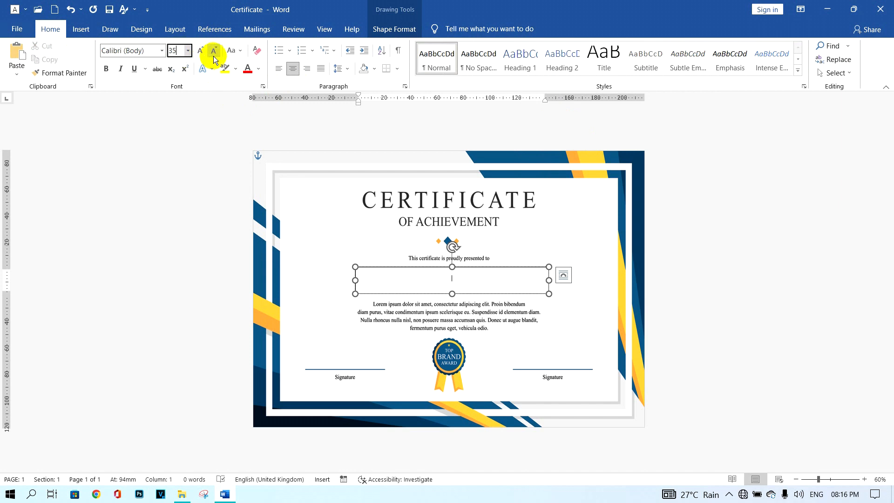
pyautogui.press('Return')
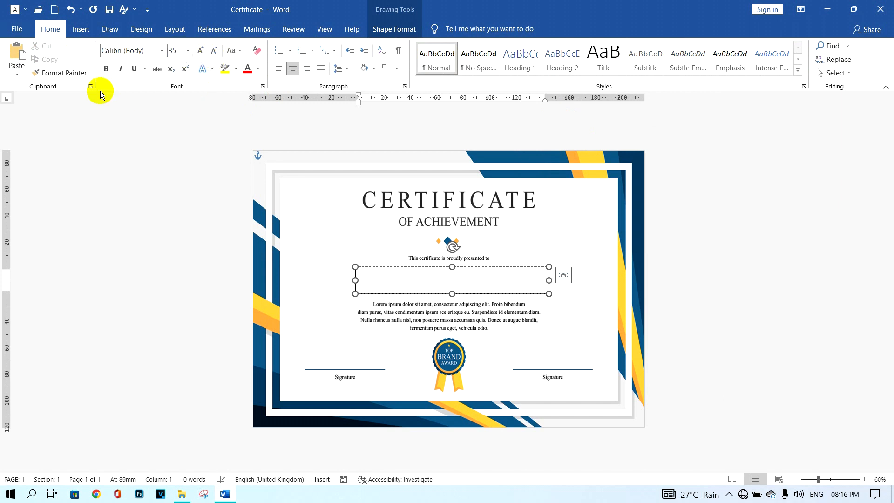
pyautogui.click(105, 69)
pyautogui.click(690, 319)
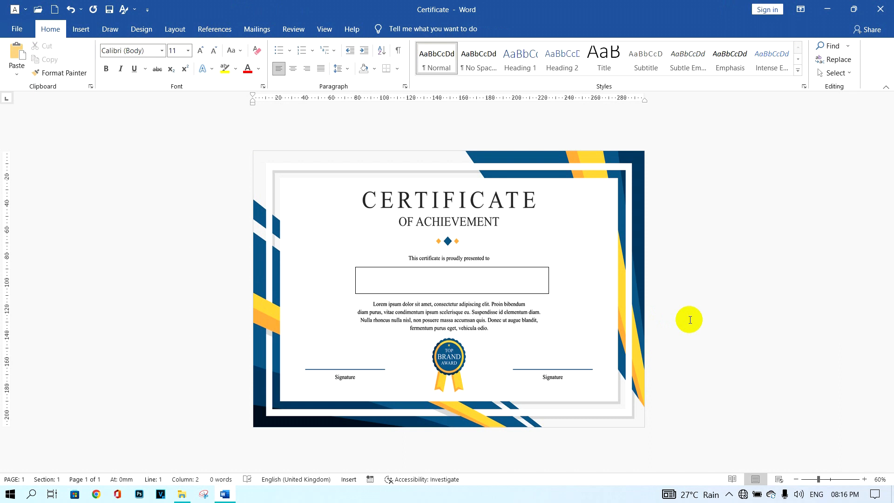
pyautogui.click(454, 282)
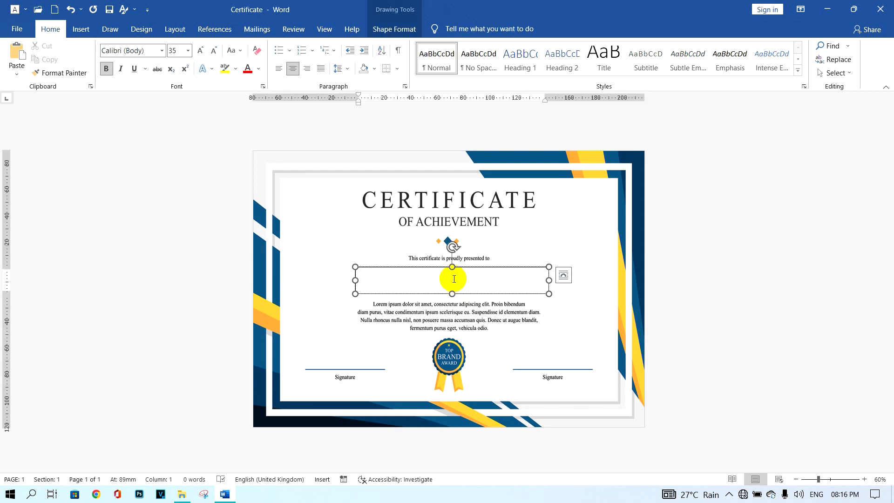
pyautogui.click(257, 29)
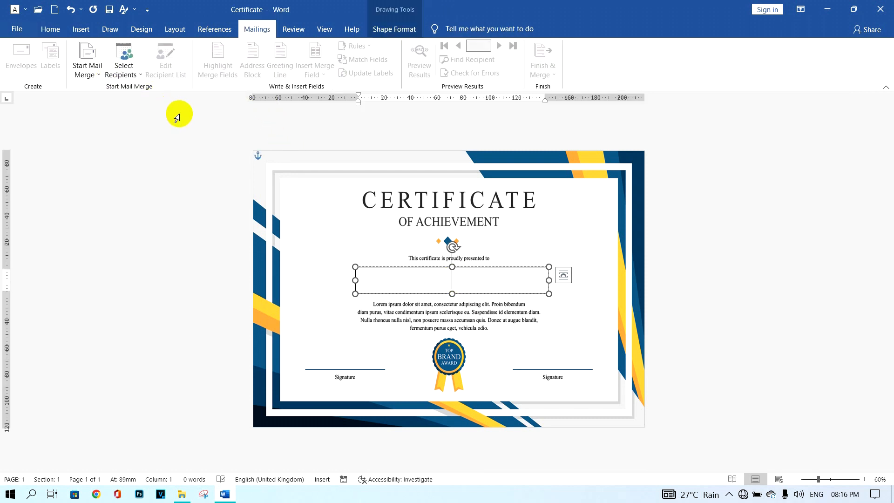
# Step: Launch the Step-by-Step Mail Merge Wizard and advance past document type and starting document
pyautogui.click(90, 75)
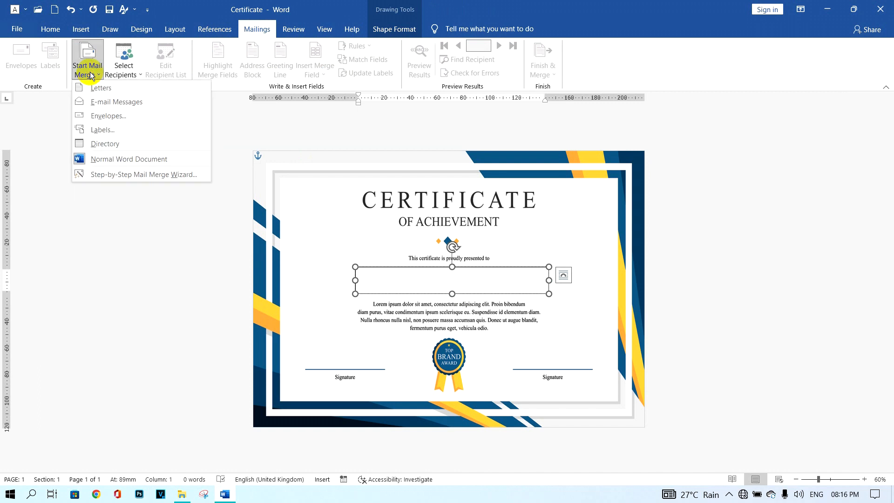
pyautogui.click(121, 176)
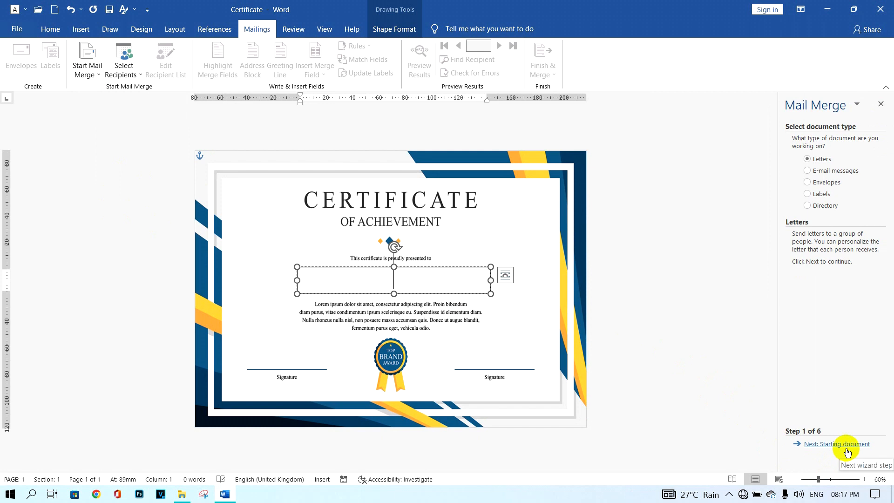
pyautogui.click(847, 452)
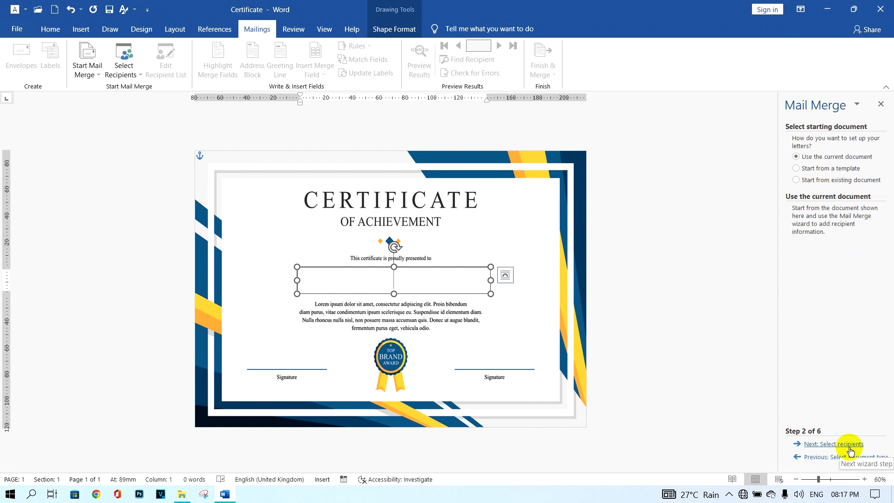
pyautogui.click(849, 447)
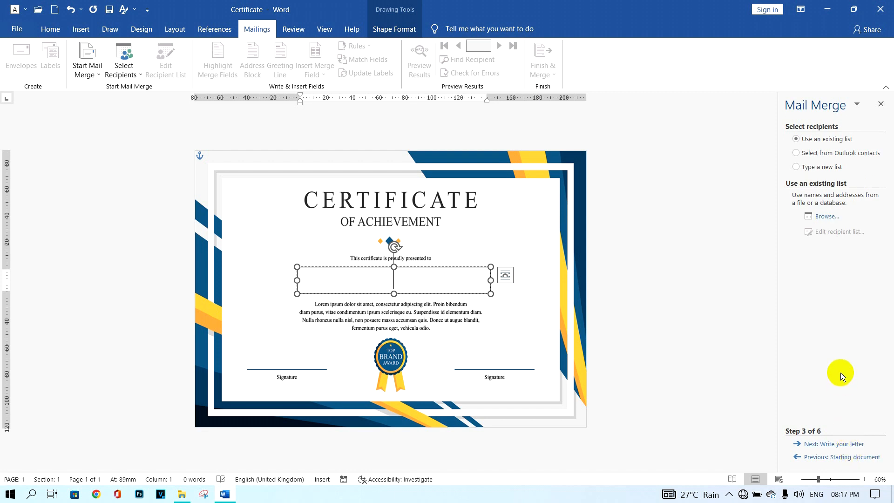
# Step: Browse to List's Name.xlsx, choose Sheet1$, and confirm the five student recipients
pyautogui.click(823, 217)
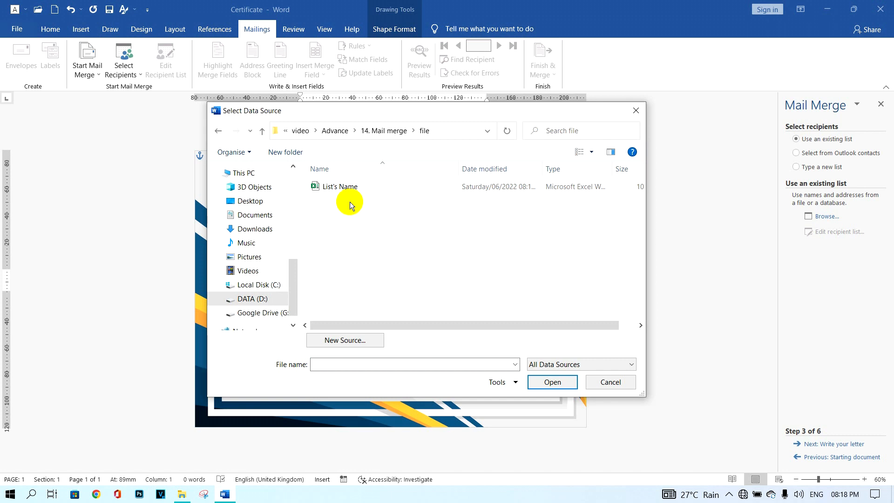
pyautogui.click(343, 186)
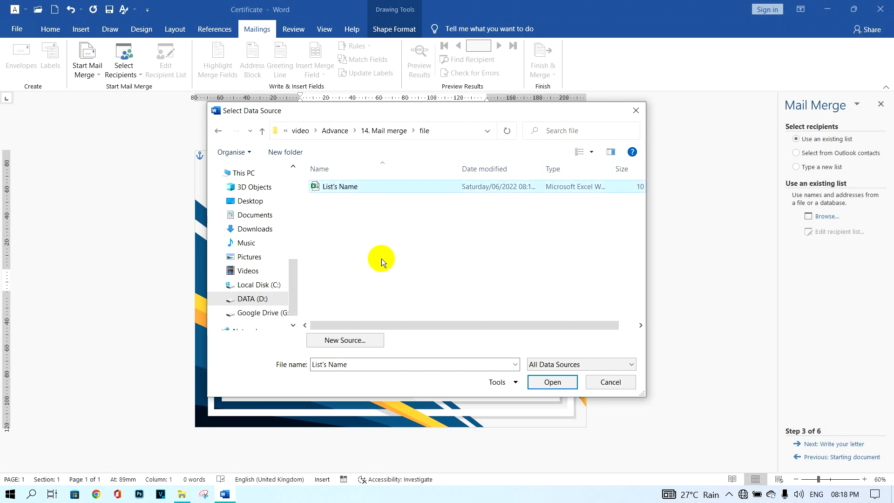
pyautogui.click(564, 385)
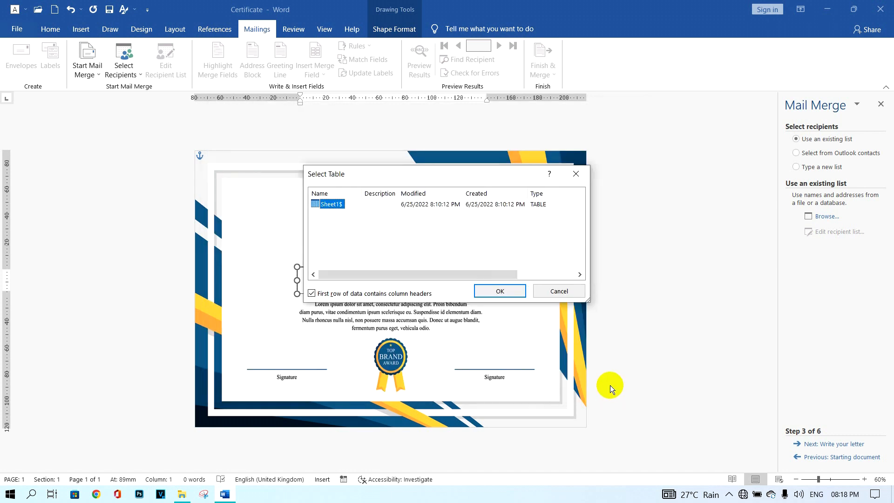
pyautogui.click(514, 293)
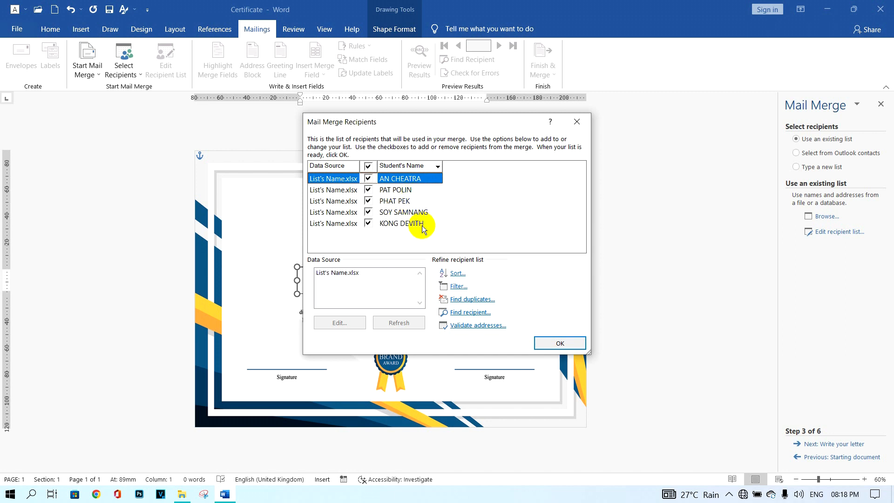
pyautogui.click(566, 344)
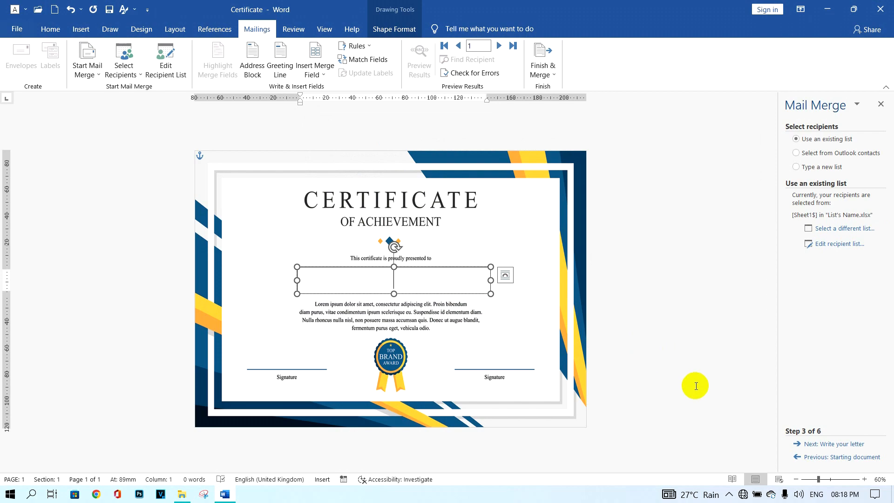
# Step: Advance the wizard and insert the Students_Name merge field into the name box
pyautogui.click(833, 445)
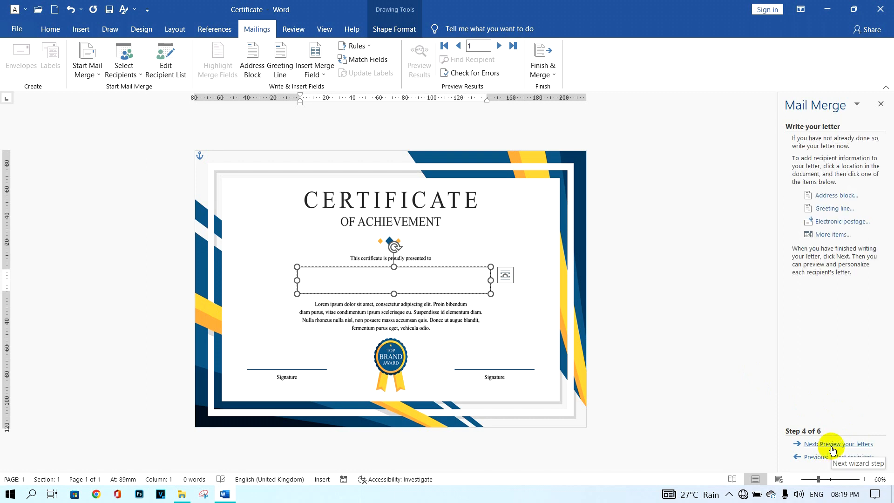
pyautogui.click(833, 445)
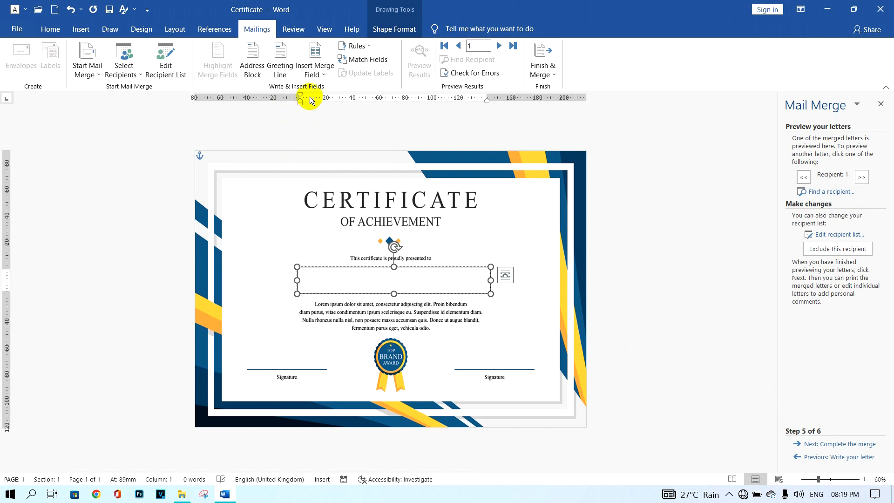
pyautogui.click(316, 74)
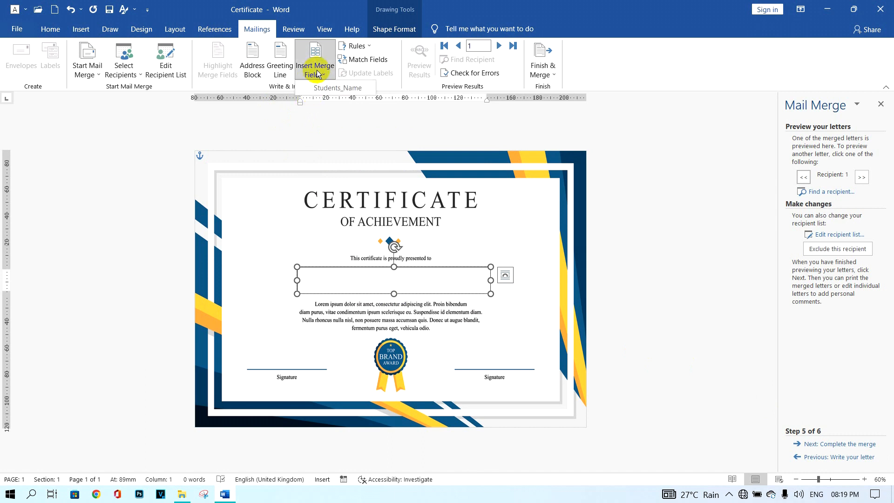
pyautogui.click(326, 88)
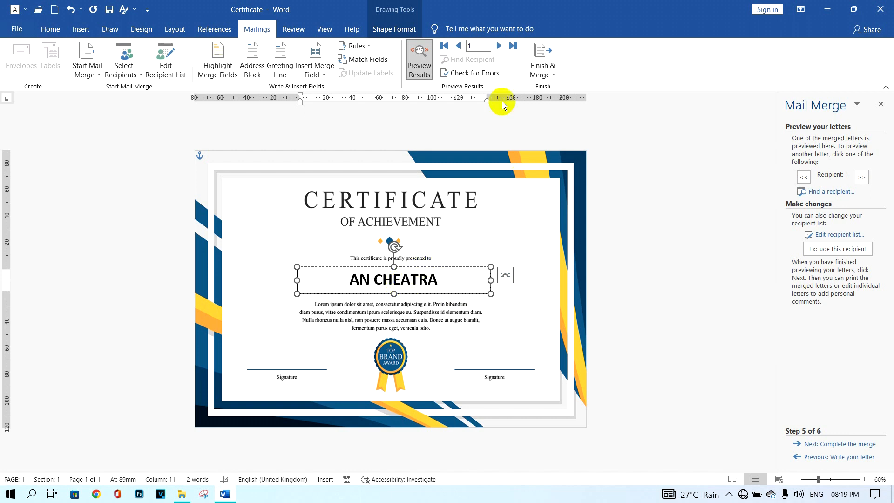
# Step: Preview the certificate for each student through to the last recipient
pyautogui.click(498, 46)
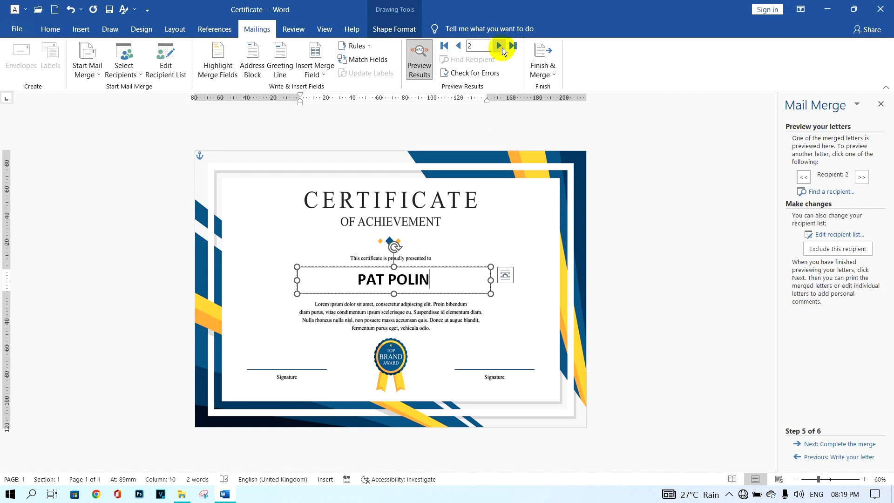
pyautogui.click(498, 46)
pyautogui.click(499, 46)
pyautogui.click(499, 45)
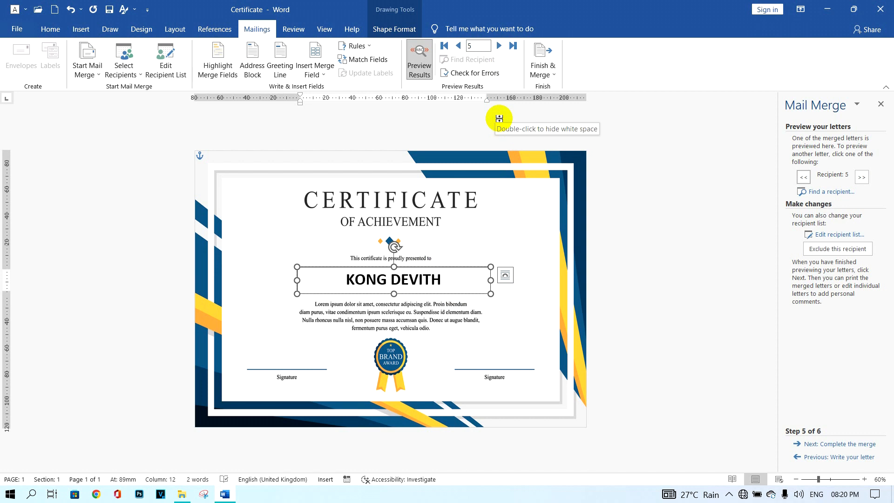
pyautogui.click(595, 305)
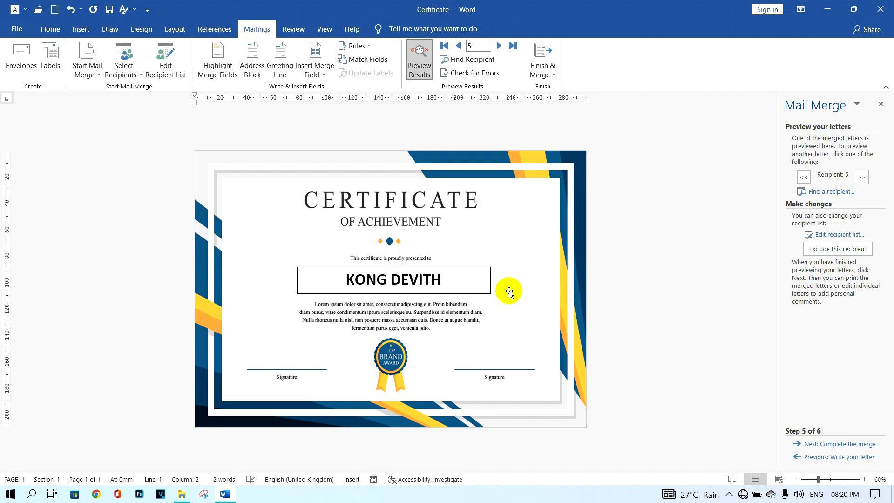
# Step: Set the student-name text box's Shape Outline to No Outline
pyautogui.click(483, 294)
pyautogui.click(387, 30)
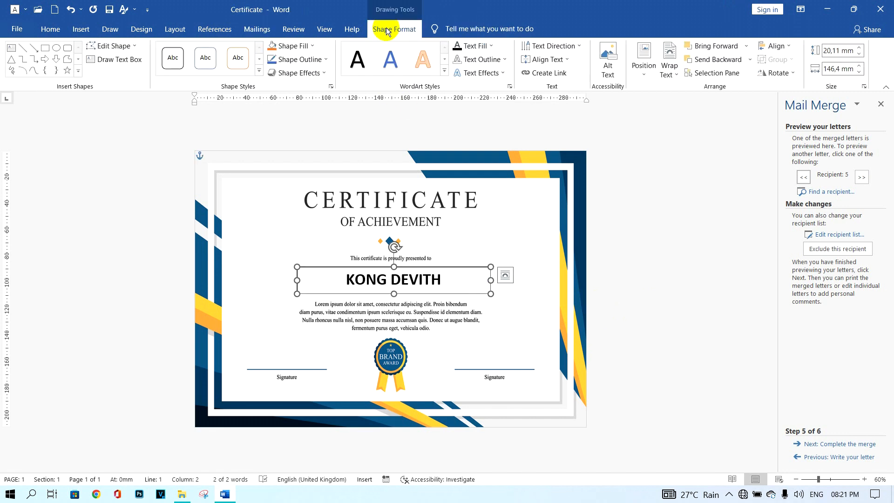
pyautogui.click(311, 62)
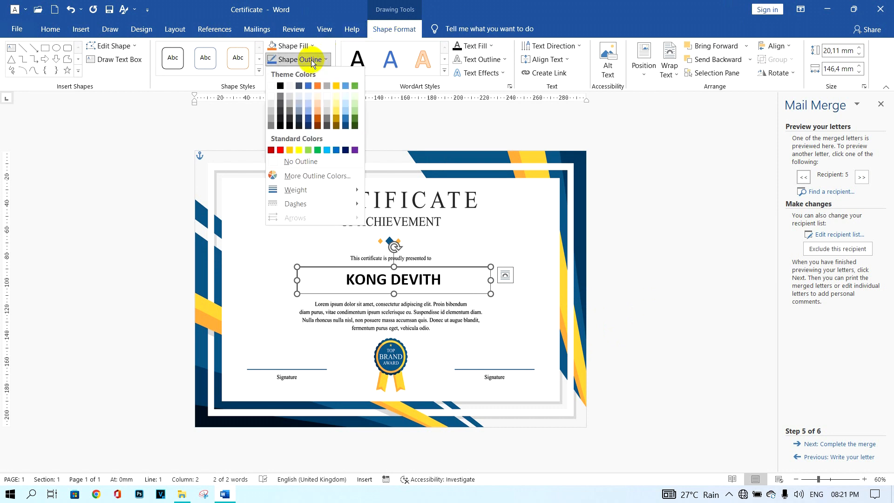
pyautogui.click(311, 163)
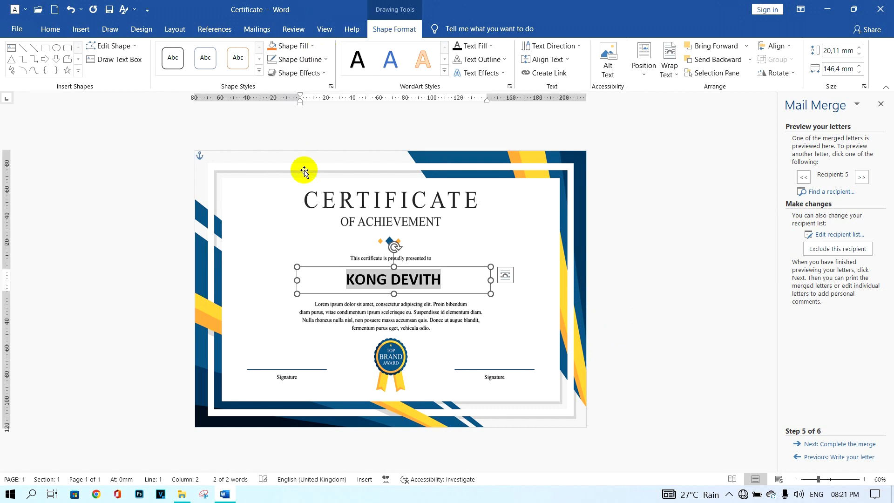
pyautogui.click(625, 322)
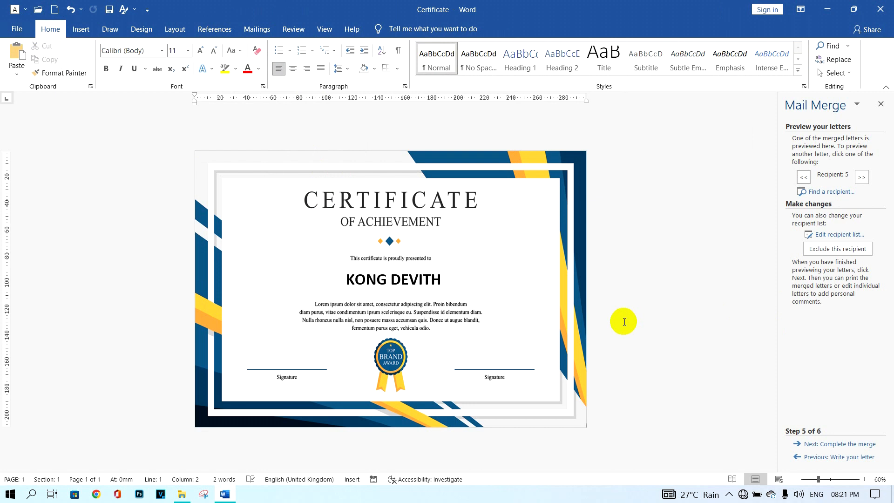
pyautogui.click(260, 31)
# Step: Finish the merge to individual documents, merging all student records into a new document
pyautogui.click(541, 70)
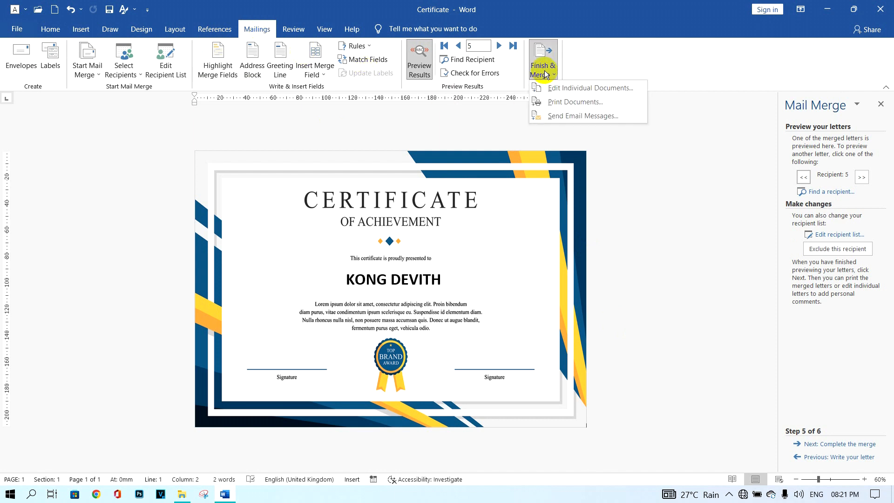
pyautogui.click(574, 91)
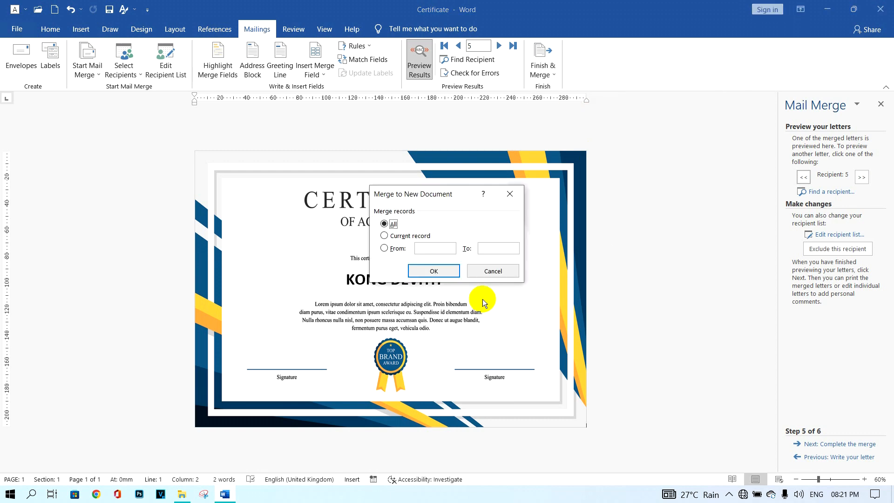
pyautogui.click(448, 277)
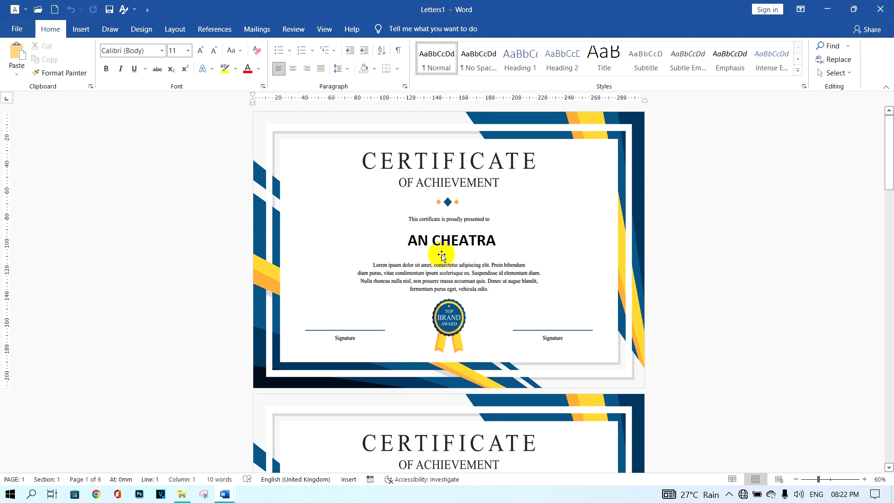
pyautogui.scroll(-10, 441, 255)
pyautogui.scroll(-1, 490, 288)
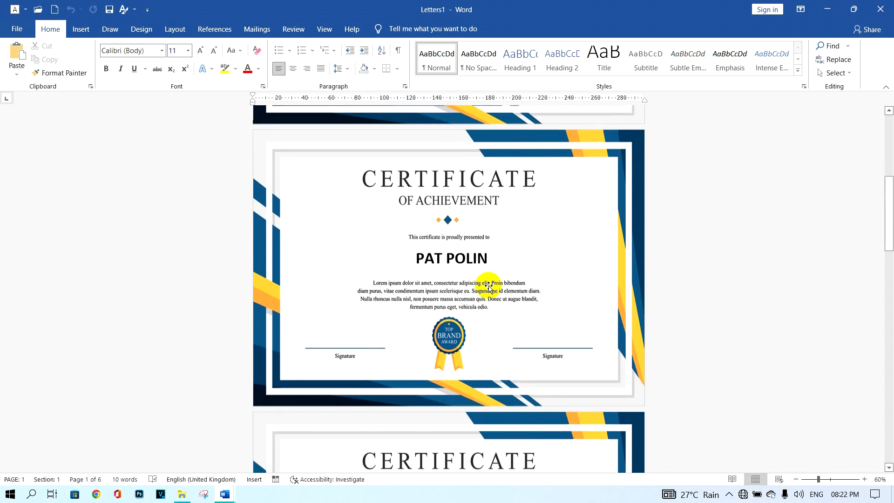
pyautogui.scroll(-9, 489, 289)
pyautogui.scroll(-8, 419, 295)
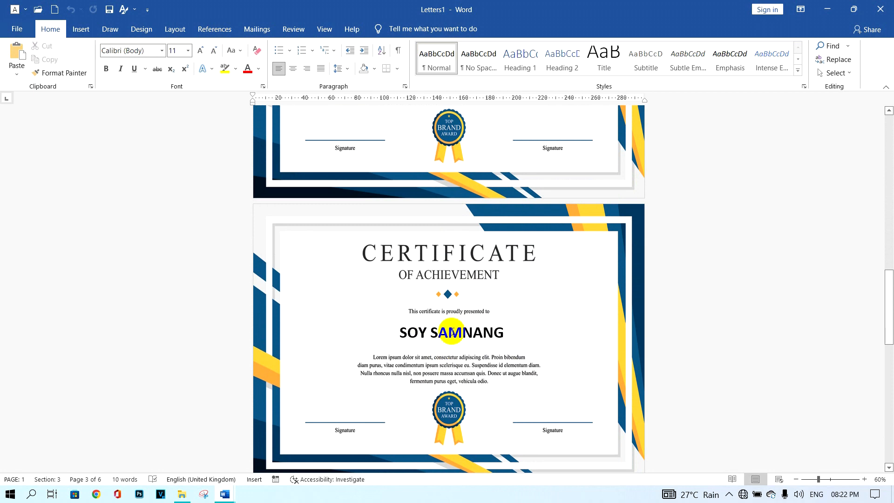
pyautogui.scroll(-8, 512, 336)
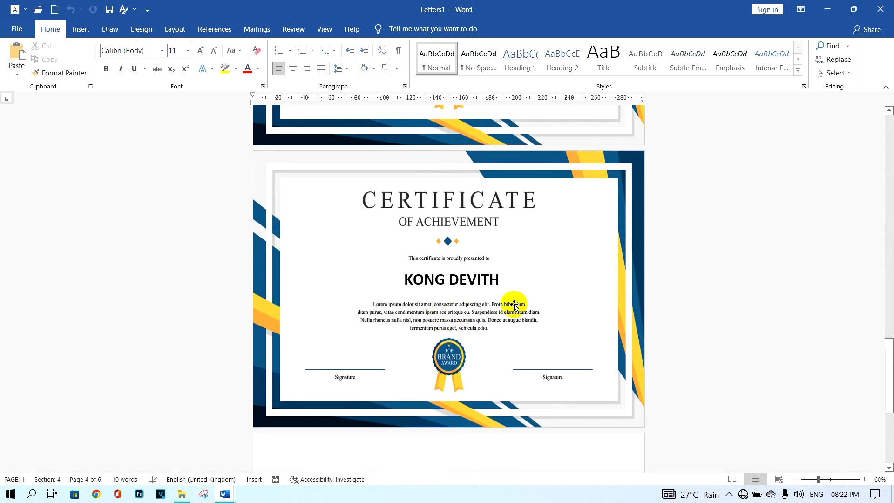
pyautogui.scroll(1, 665, 331)
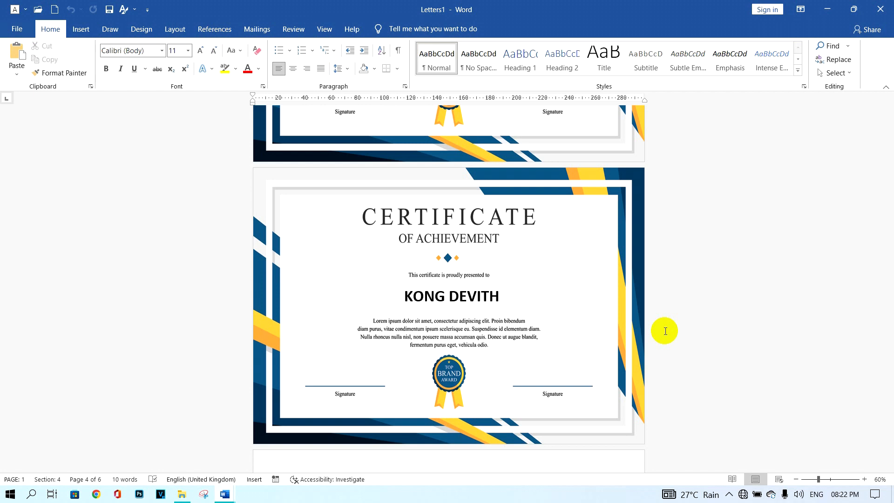
# Step: Preview Letters1 for printing, browsing the pages and returning to page 1 of 6
pyautogui.click(10, 31)
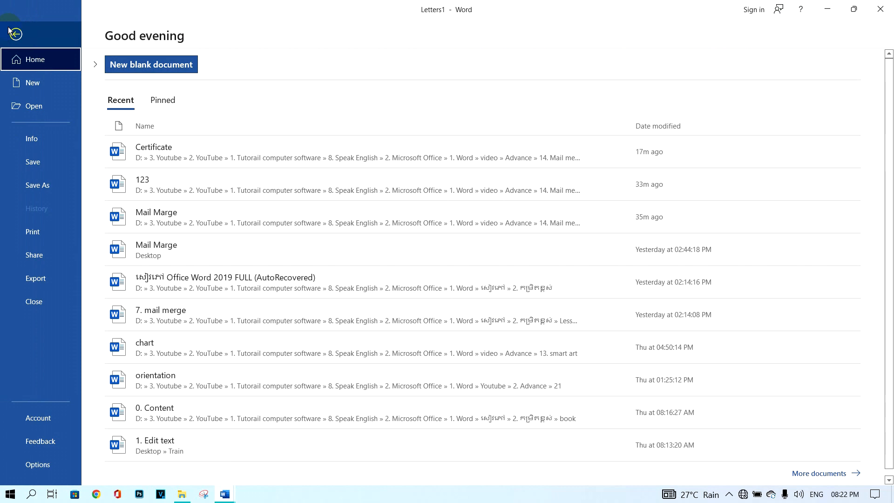
pyautogui.click(61, 231)
pyautogui.click(338, 476)
pyautogui.click(337, 475)
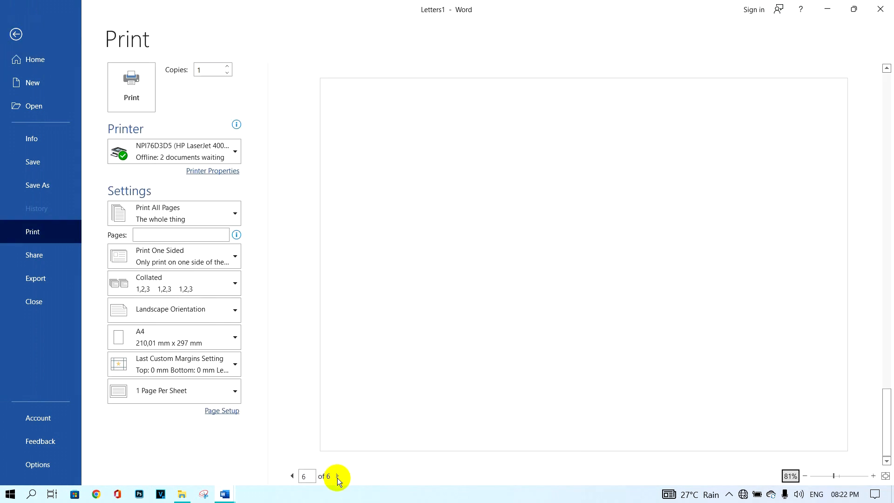
pyautogui.click(292, 476)
pyautogui.click(292, 477)
pyautogui.click(292, 477)
pyautogui.click(292, 477)
pyautogui.click(292, 477)
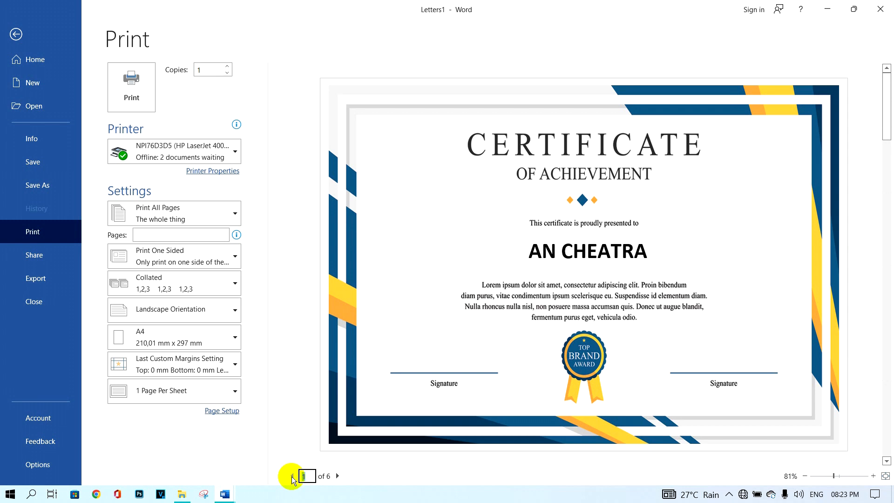